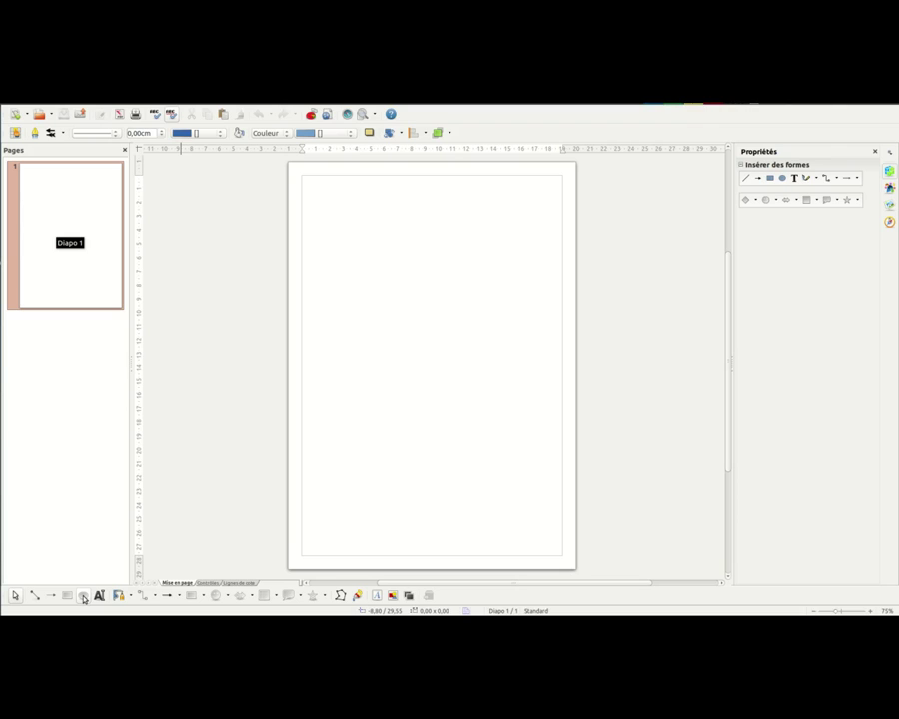
Draw a vertical ellipse about 9.7 × 13.3 cm in the upper middle of the page
click(84, 597)
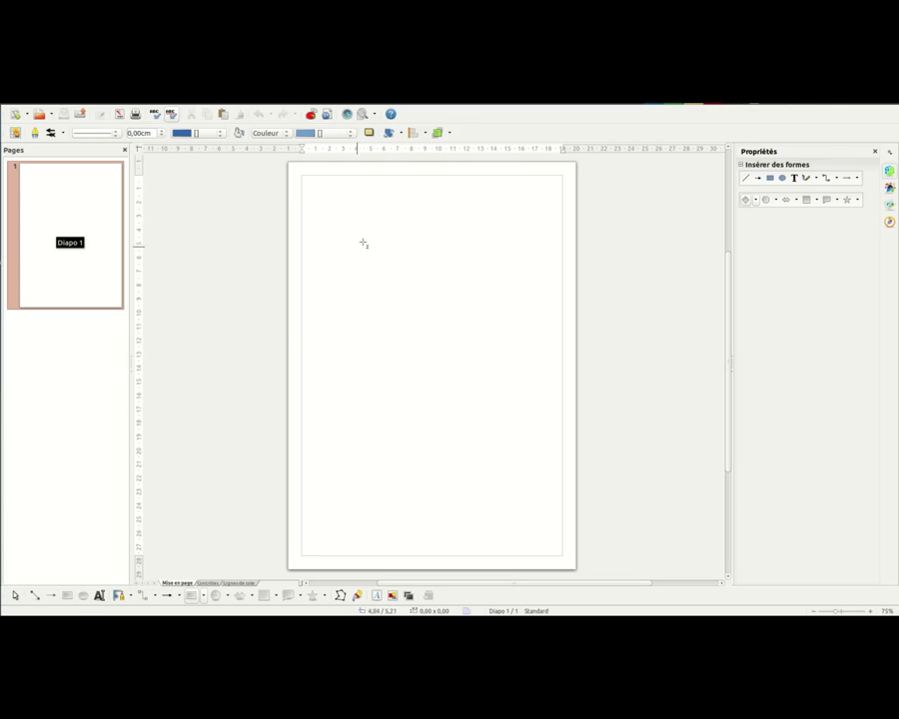
mouse_move(381, 225)
mouse_down()
mouse_move(490, 383)
mouse_move(520, 397)
mouse_move(510, 404)
mouse_up()
drag(479, 351, 471, 356)
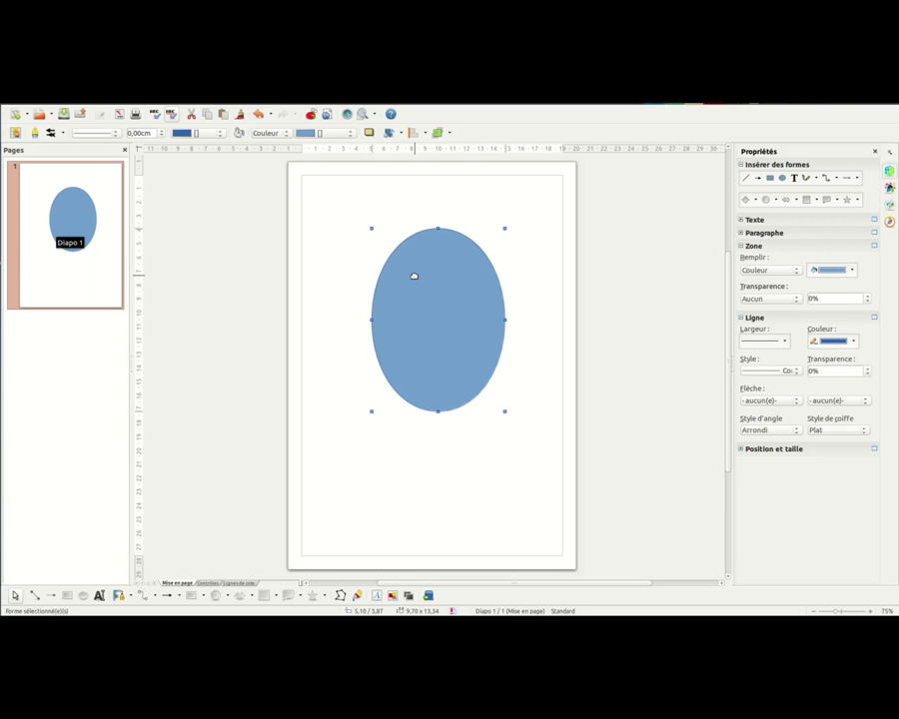
Convert the ellipse to a curve and pull its lowest point straight down until the shape is about 14.7 cm tall
right_click(414, 277)
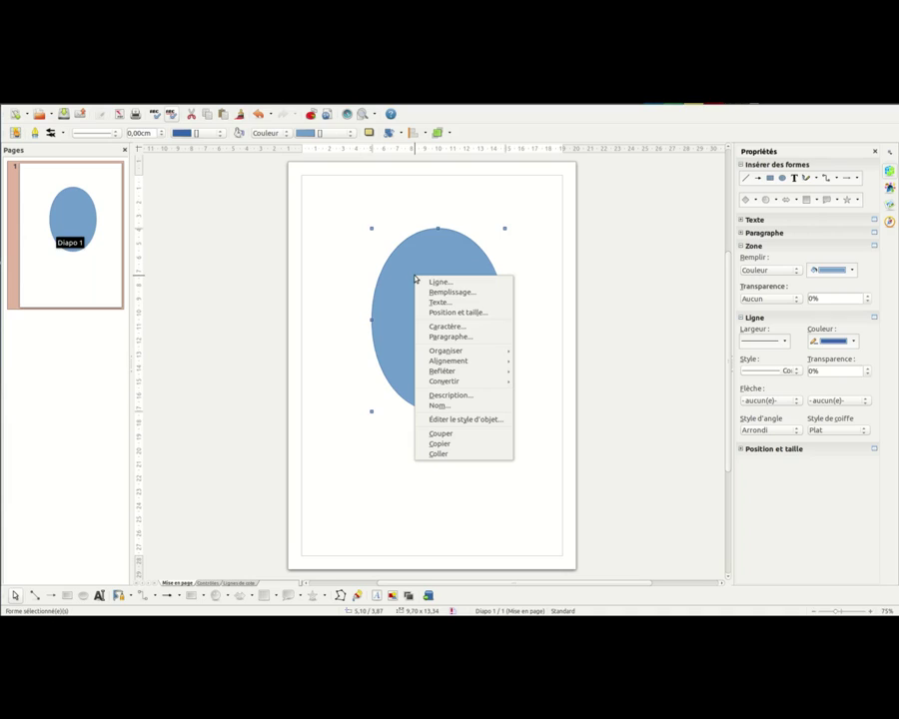
mouse_move(437, 383)
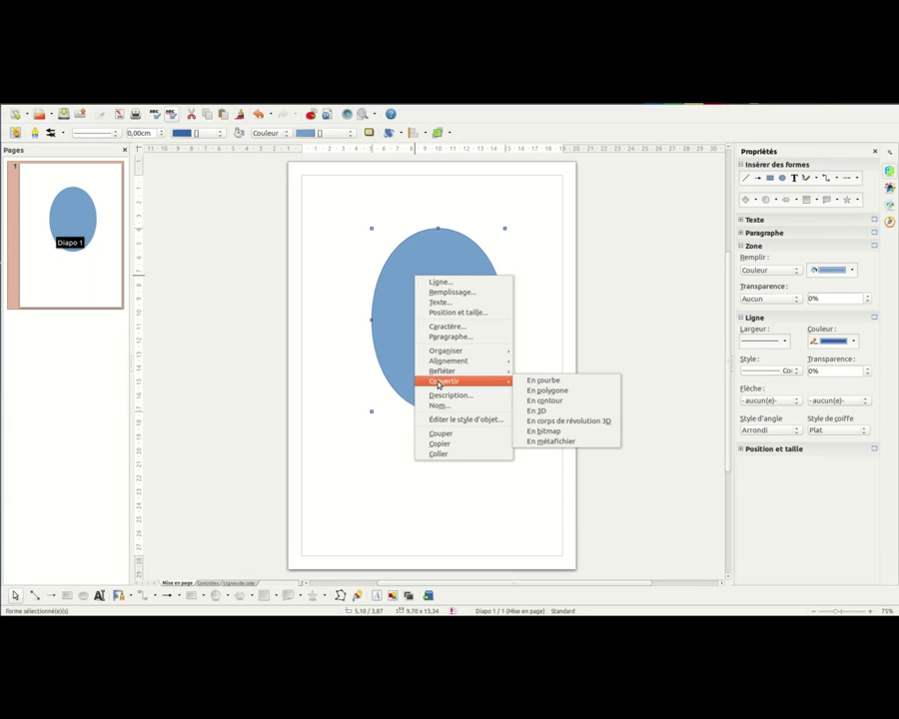
click(551, 383)
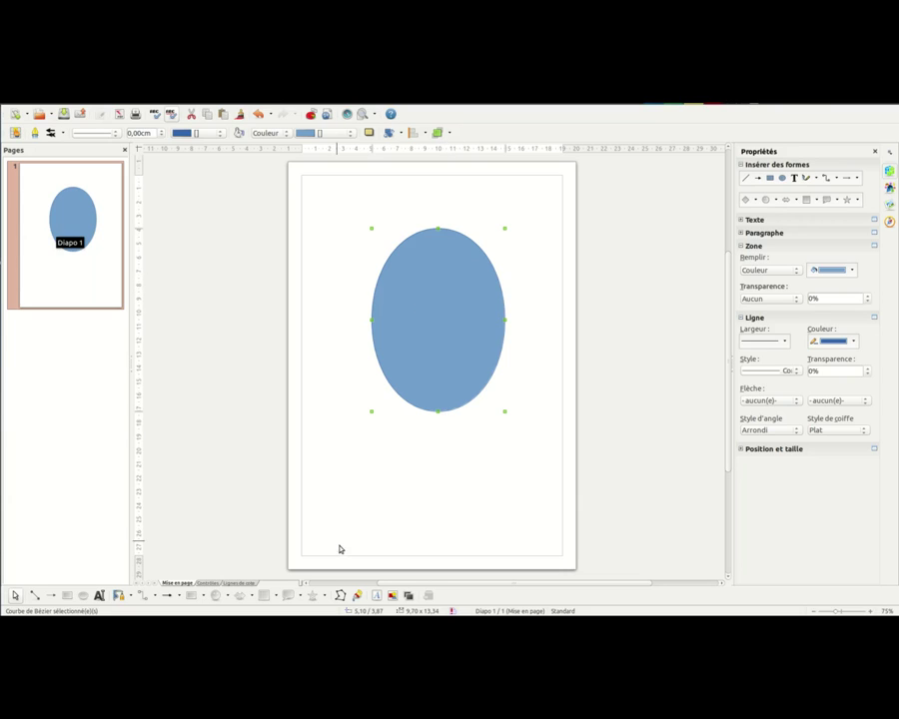
click(341, 595)
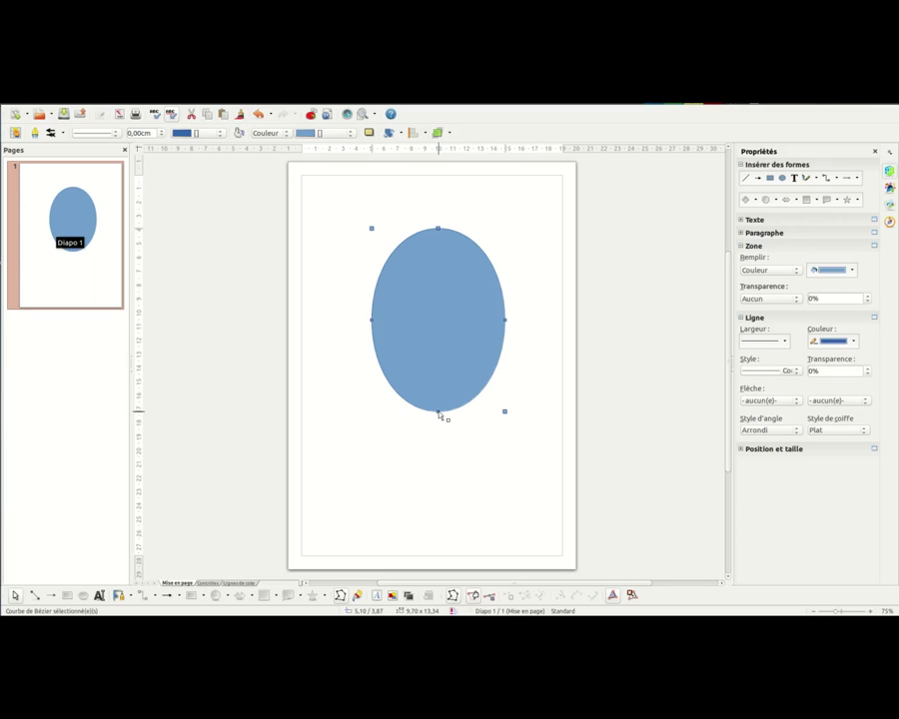
drag(439, 415, 440, 433)
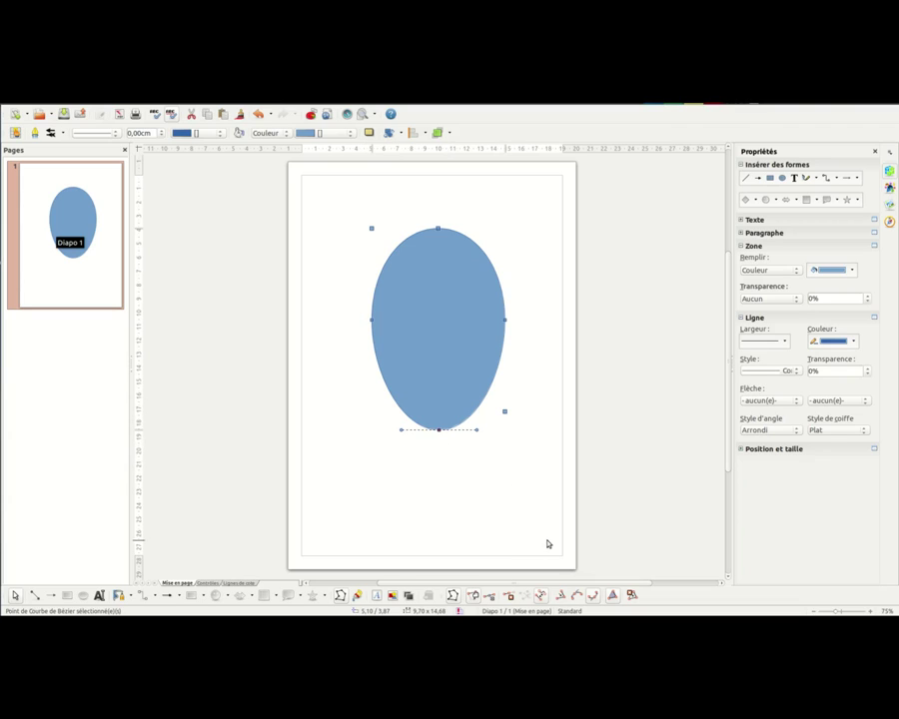
Make the curve's lowest point a corner point and adjust both of its handles to form a slightly pointed chin
click(561, 595)
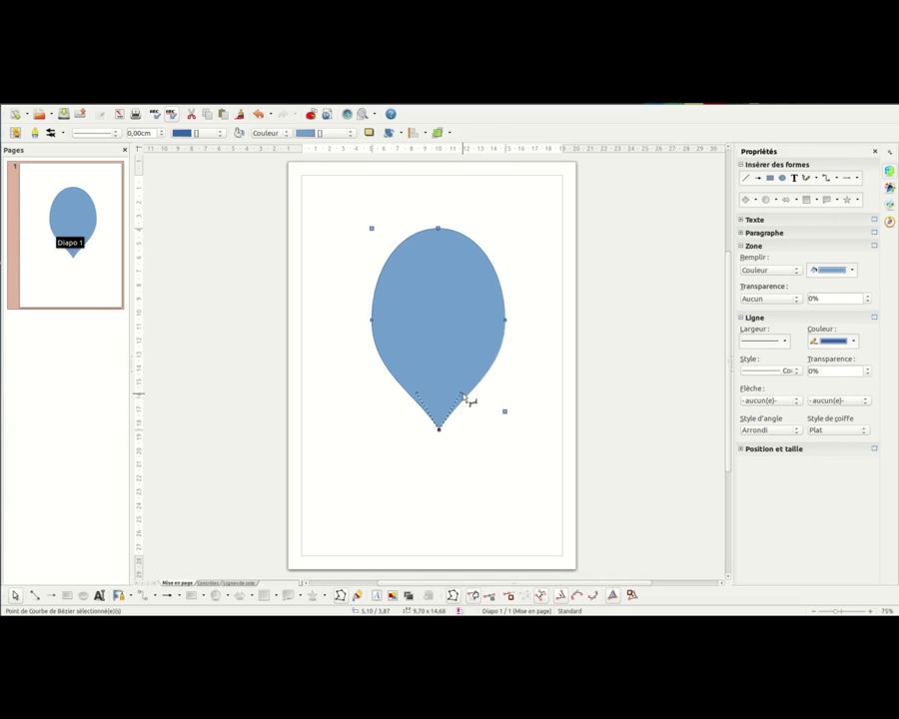
drag(461, 394, 470, 422)
drag(422, 398, 441, 430)
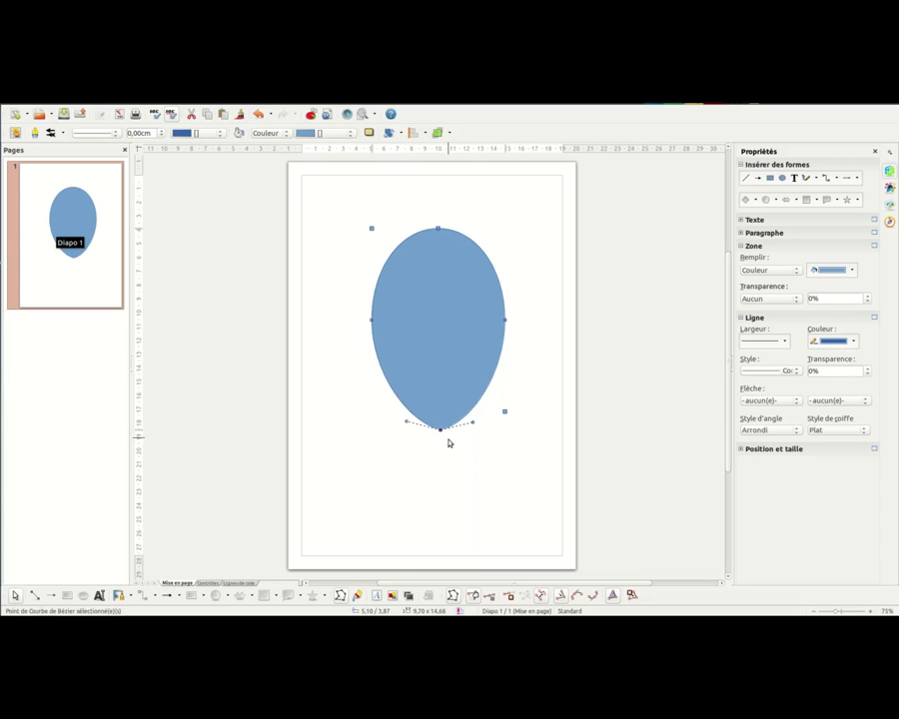
click(460, 452)
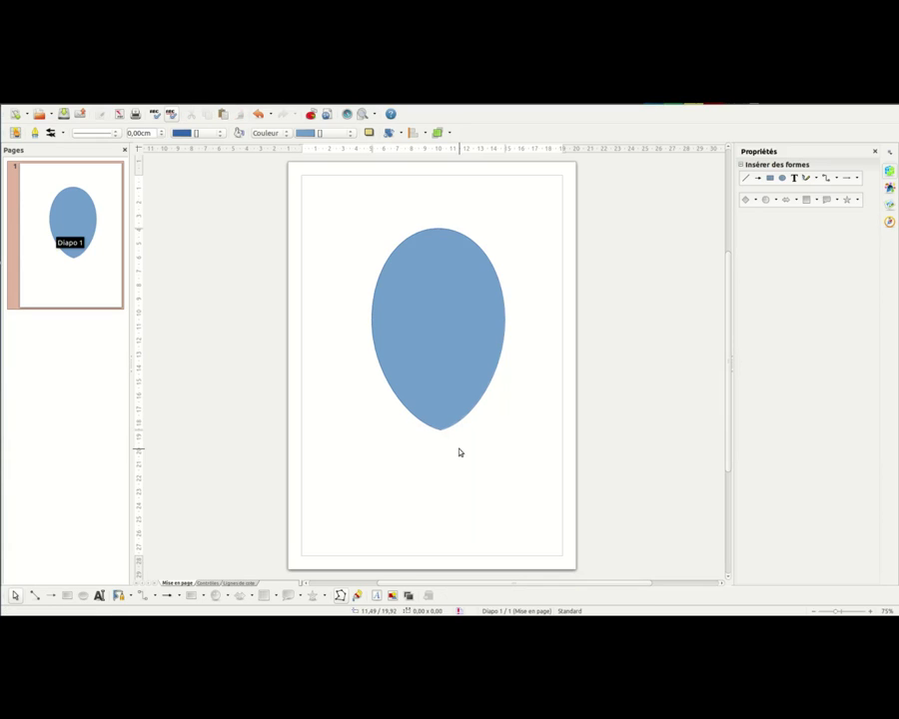
Draw a vertical line about 18.9 cm long through the face shape and shift it right onto the chin point, at about X 10.1 cm
click(452, 383)
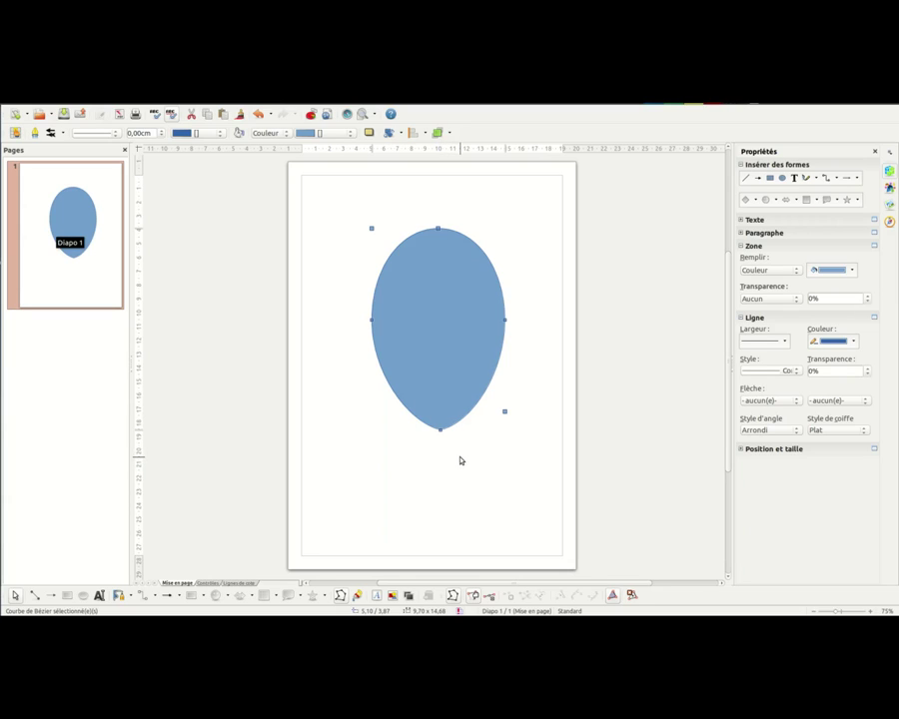
click(35, 595)
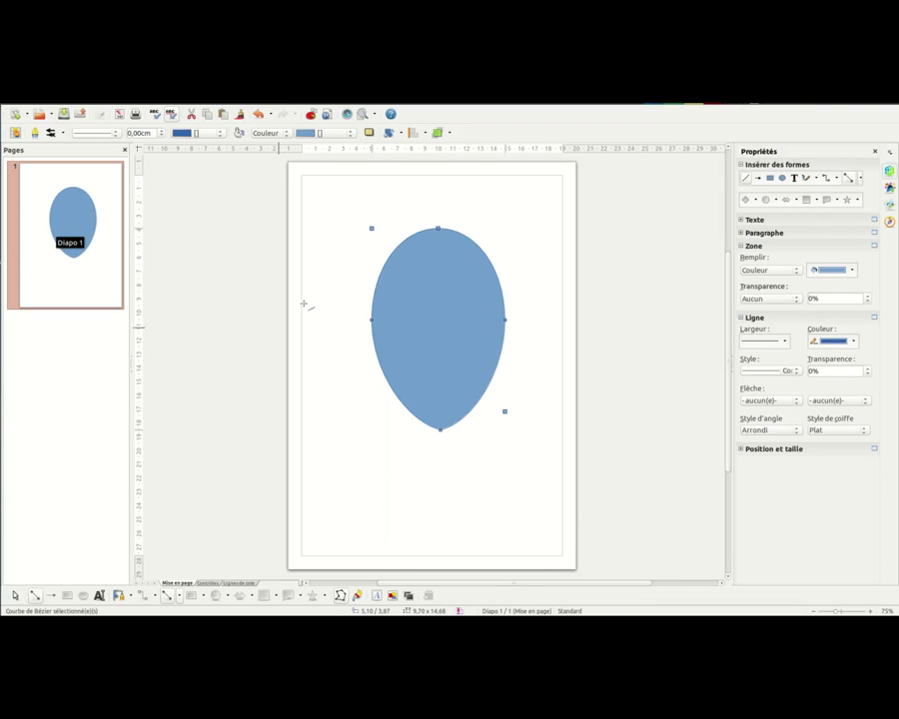
drag(433, 203, 465, 463)
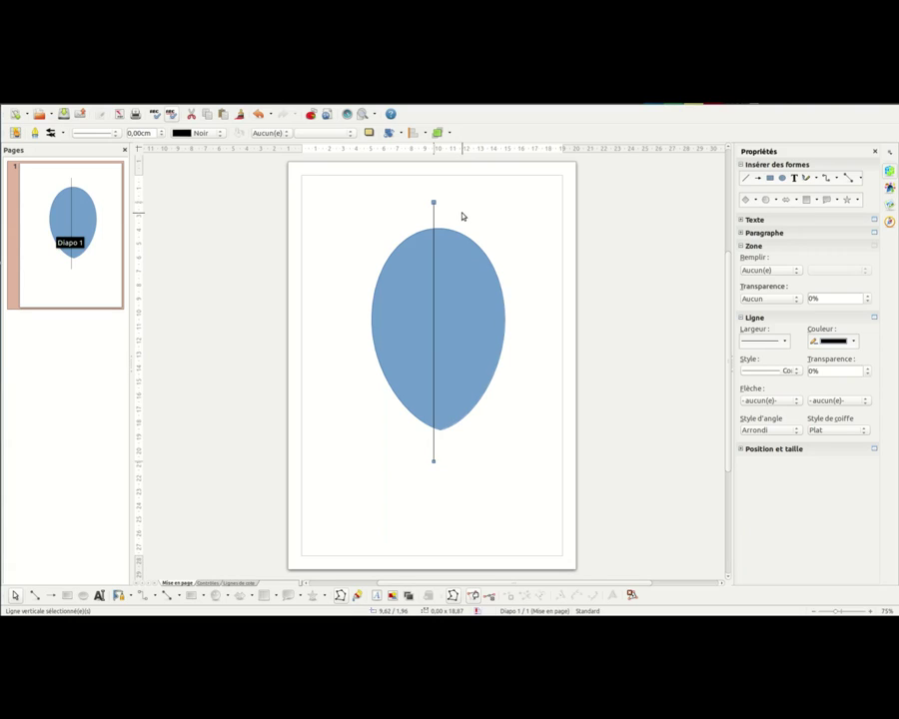
key(Right)
key(Right)
key(Right)
key(Right)
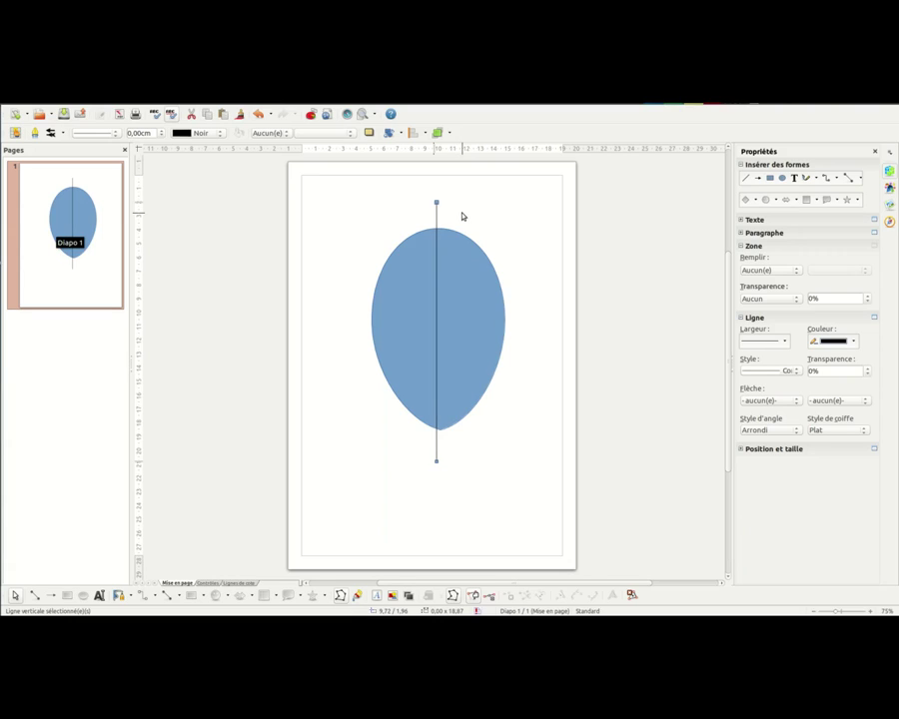
key(Right)
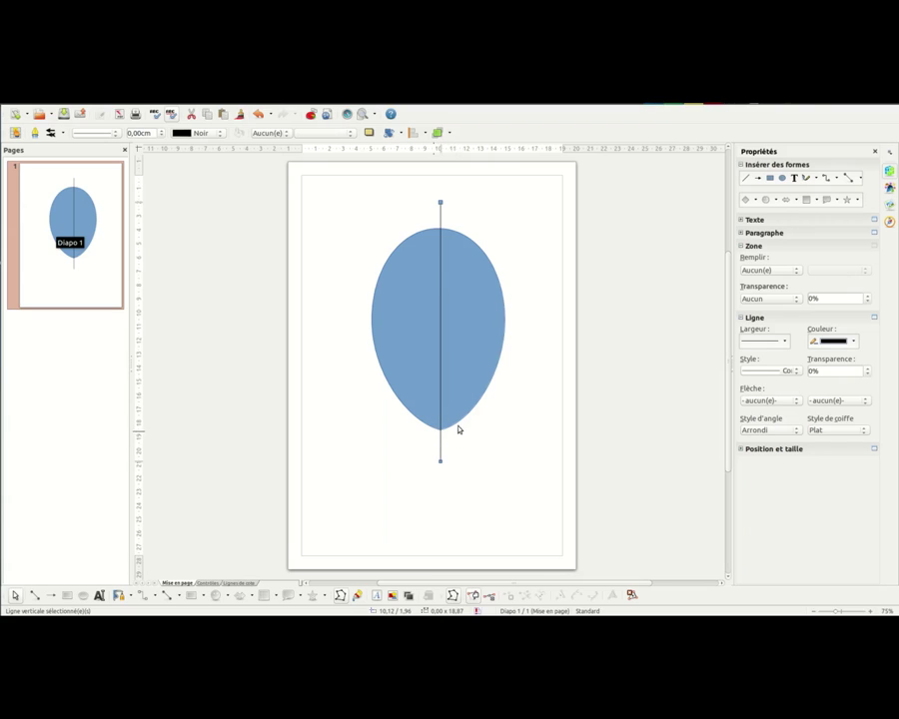
Move the chin point of the face curve slightly left so it lines up under the topmost point
click(466, 262)
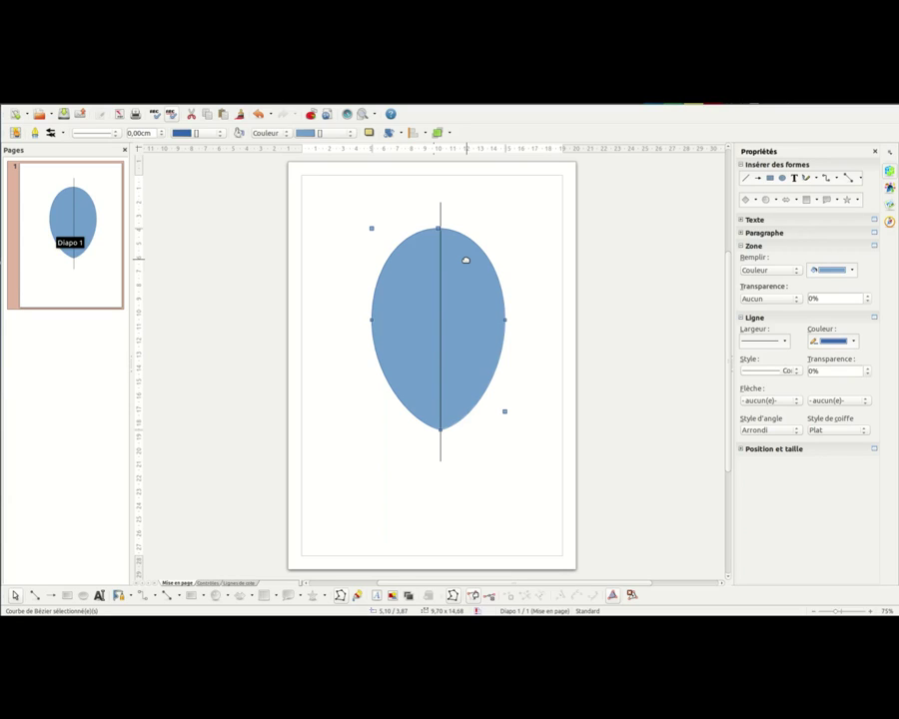
click(442, 433)
drag(441, 433, 440, 436)
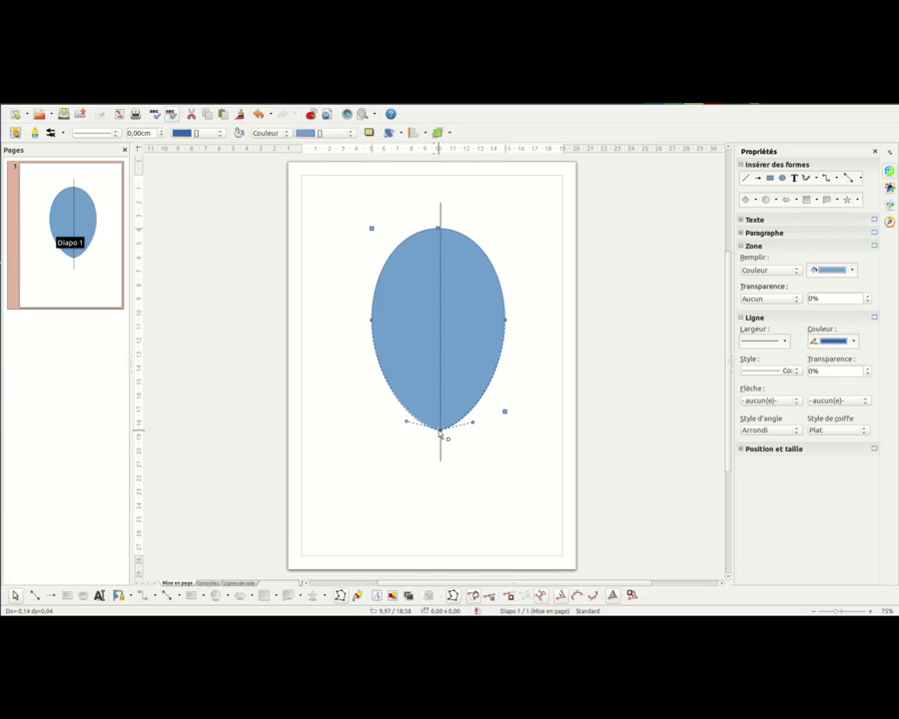
drag(440, 435, 442, 439)
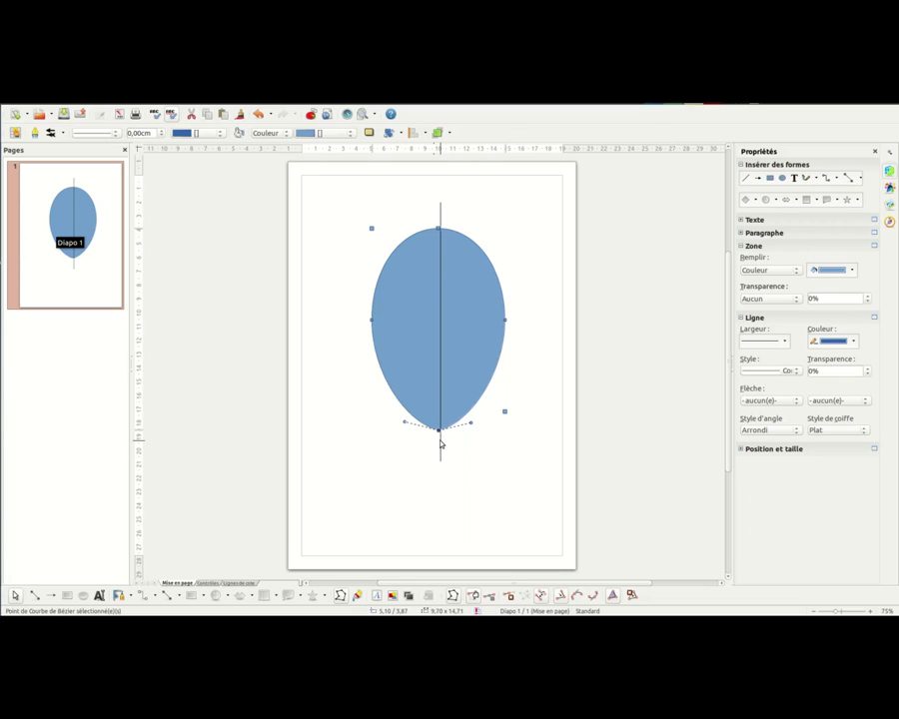
Shift the vertical line left to about X 10.0 cm so it passes through the face's top and chin points
click(440, 443)
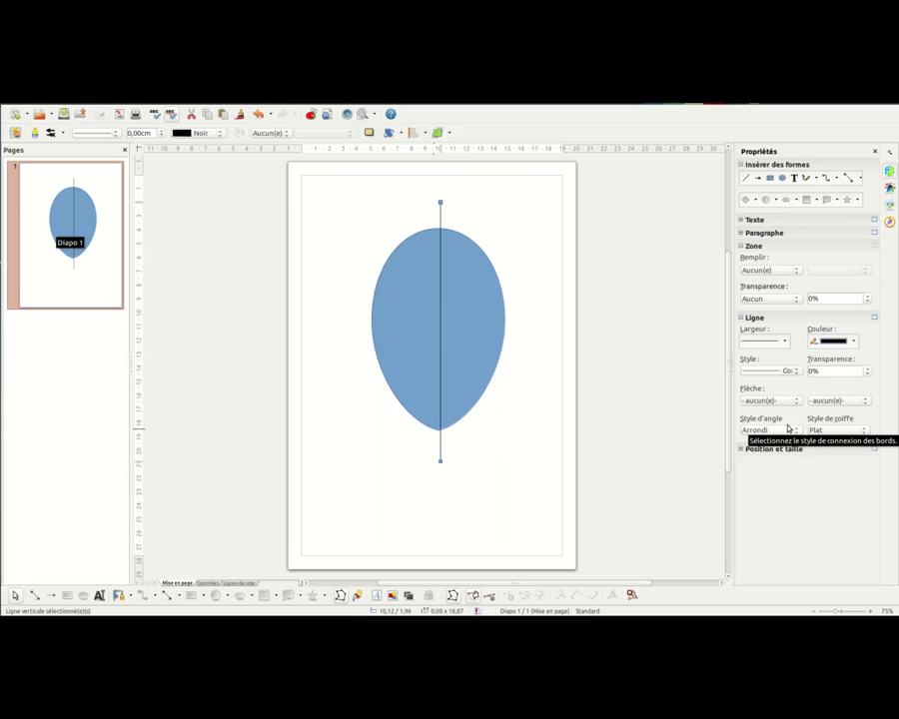
key(alt+Left)
key(alt+Left)
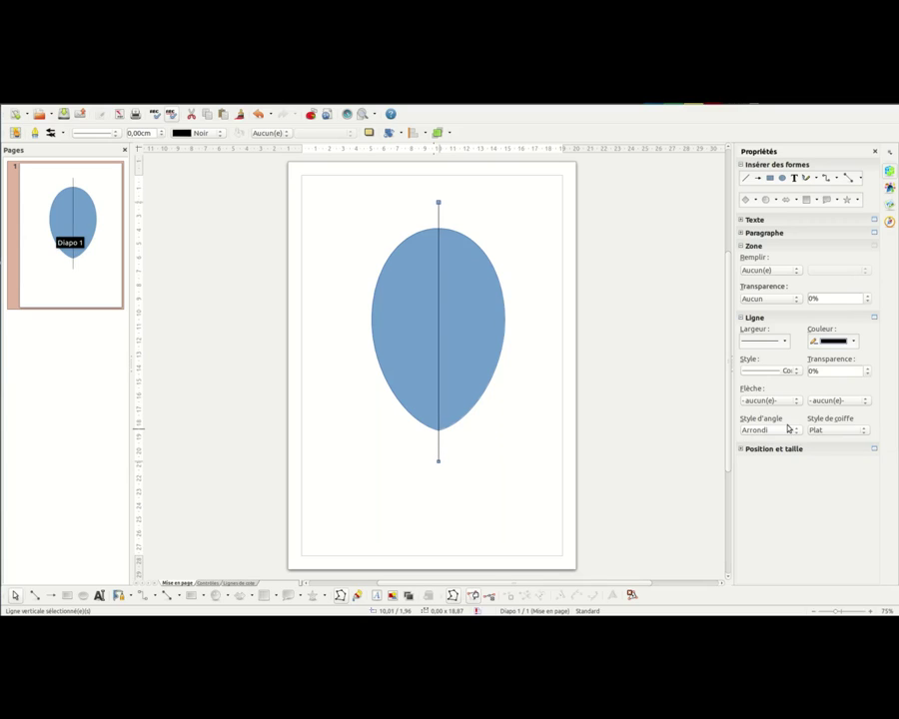
click(463, 285)
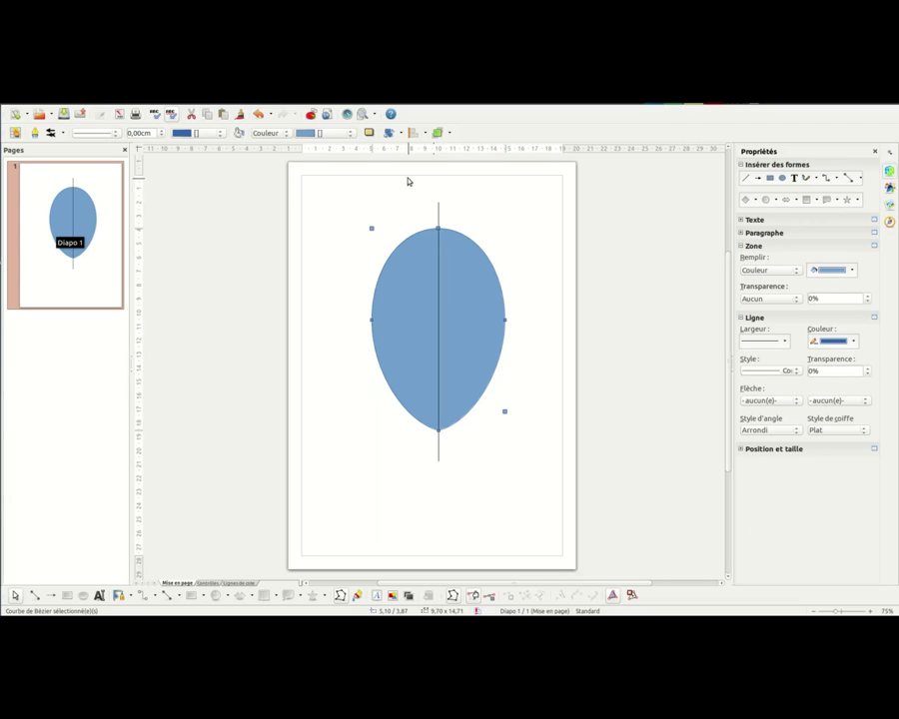
click(321, 214)
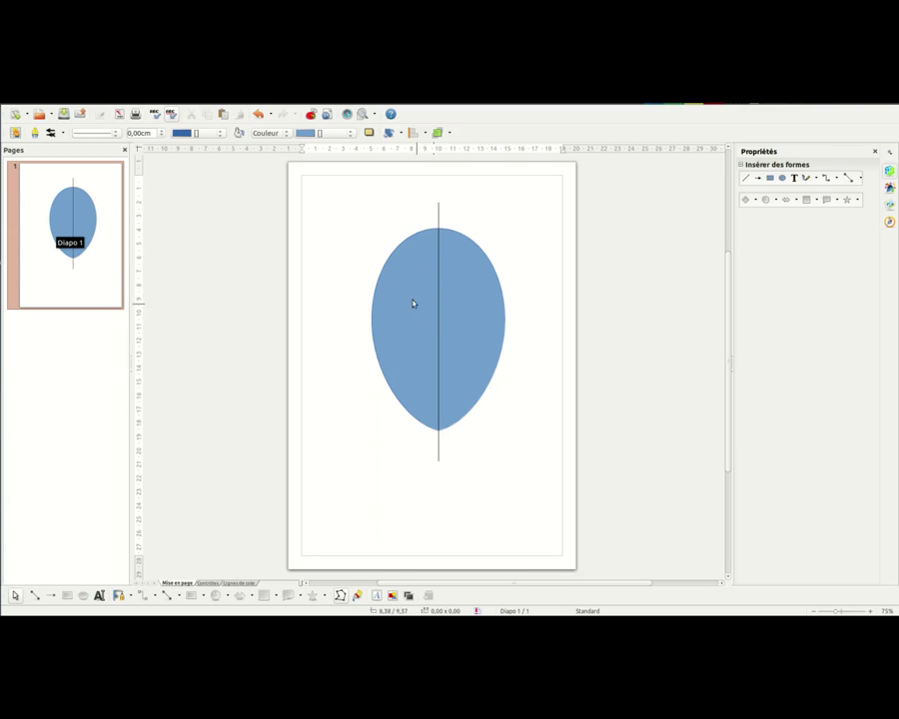
Move the face shape and its vertical line together up to the page's upper margin, slightly to the left
mouse_move(327, 193)
mouse_down()
mouse_move(450, 300)
mouse_move(529, 495)
mouse_move(530, 485)
mouse_up()
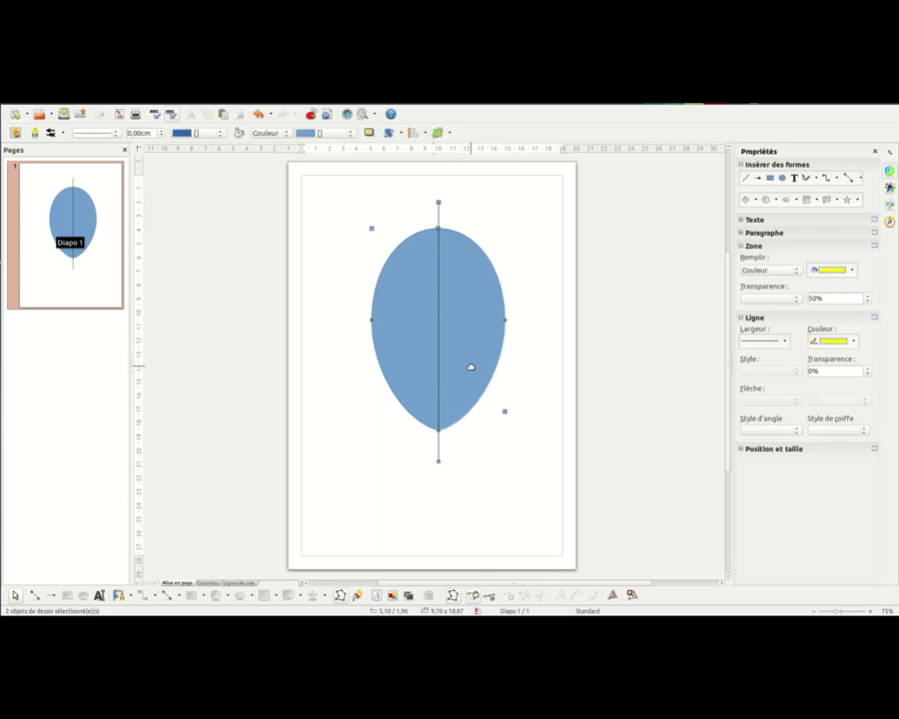
drag(473, 372, 459, 320)
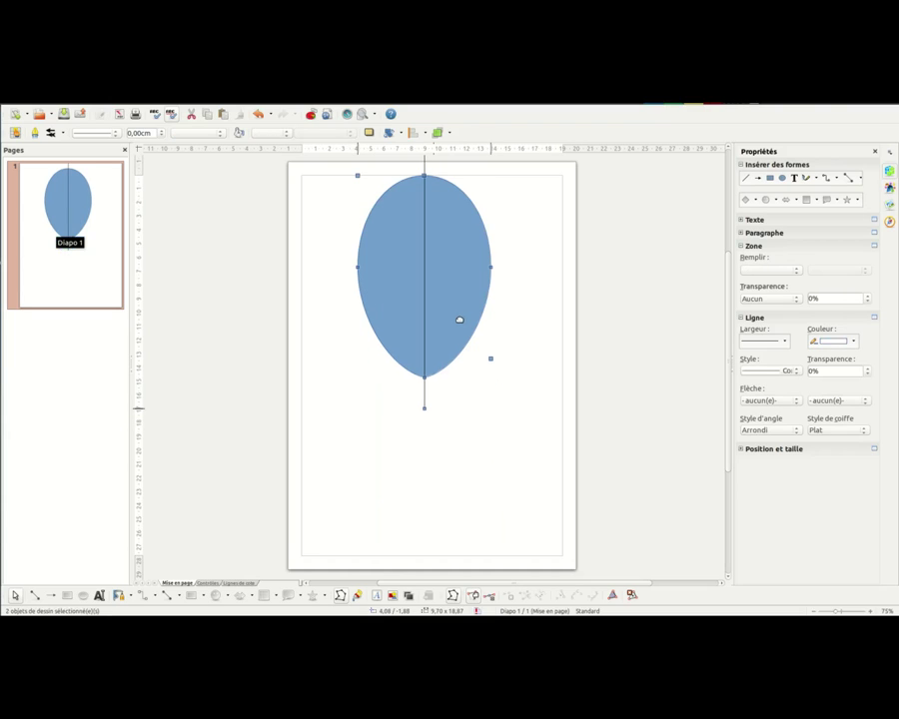
click(534, 439)
Set the face shape's position to X 4 cm, Y 0 cm and its size to 10 cm wide by 15 cm high
click(450, 266)
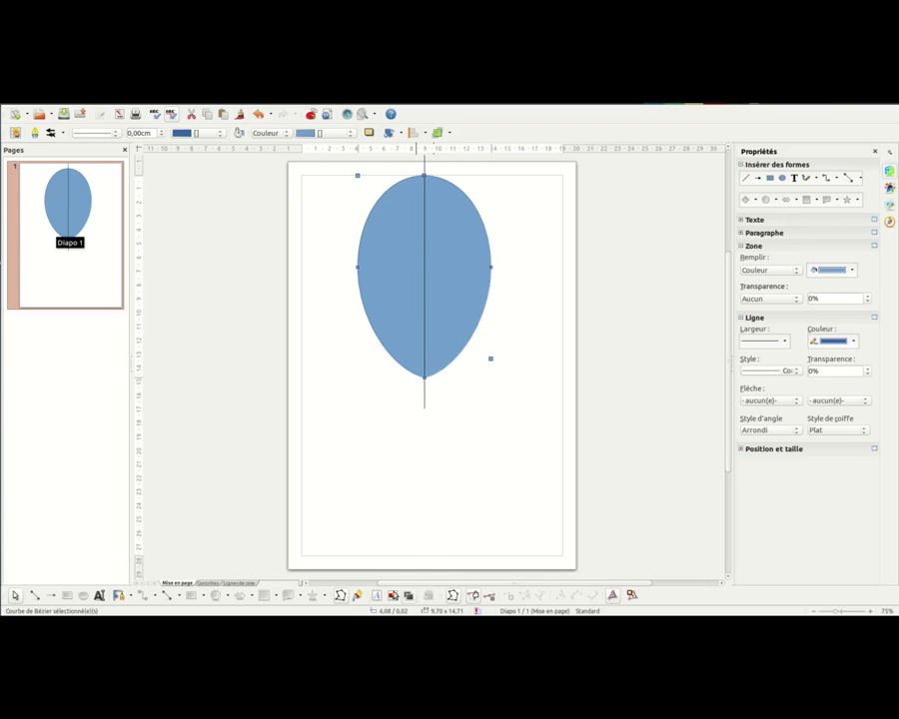
double_click(402, 611)
drag(374, 307, 257, 308)
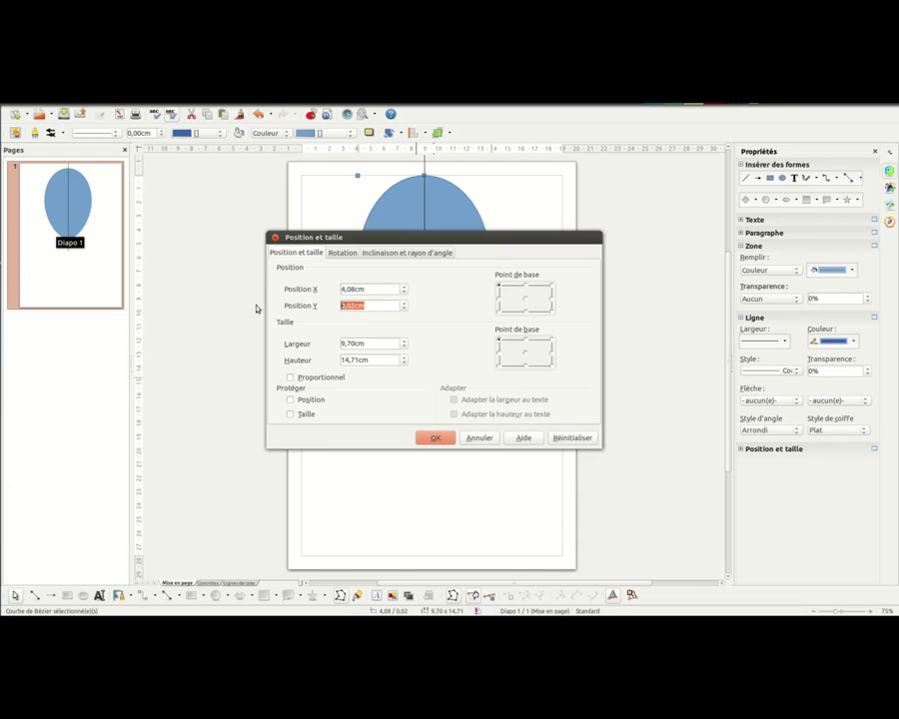
text(0)
double_click(357, 360)
text(15cm)
double_click(355, 343)
text(10)
click(351, 288)
click(434, 438)
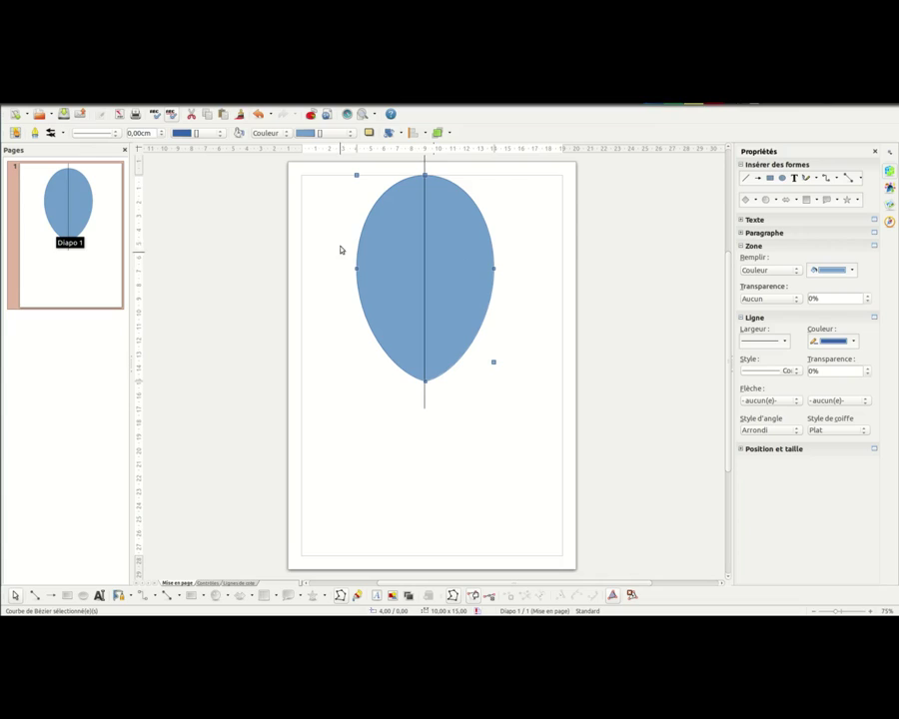
Draw two horizontal lines across the face: one about 13.4 cm long at Y 7.5 cm and one about 16.1 cm long touching the chin
click(36, 595)
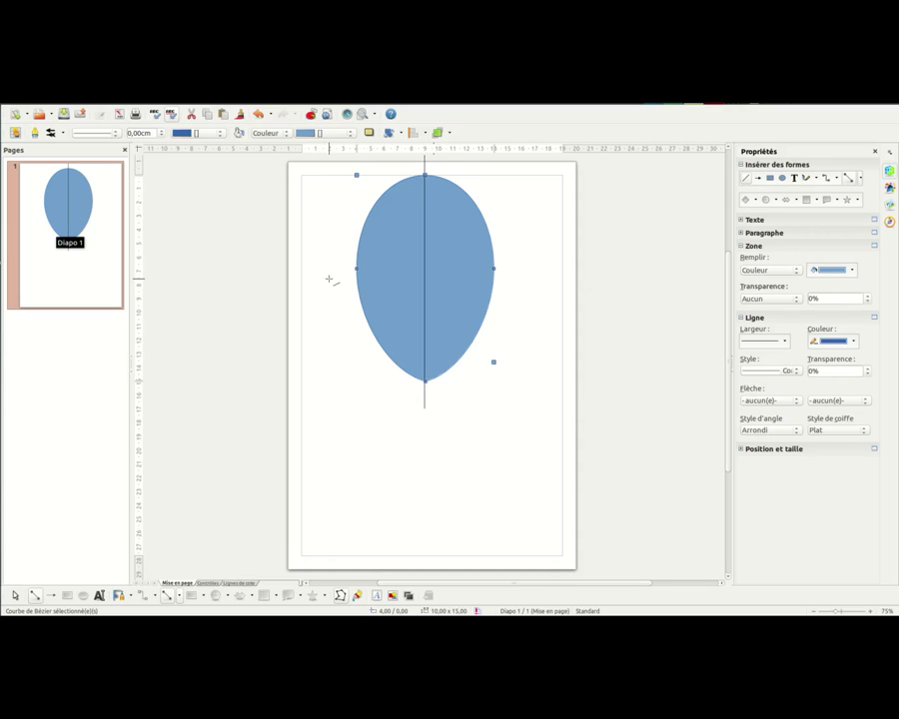
drag(329, 280, 513, 281)
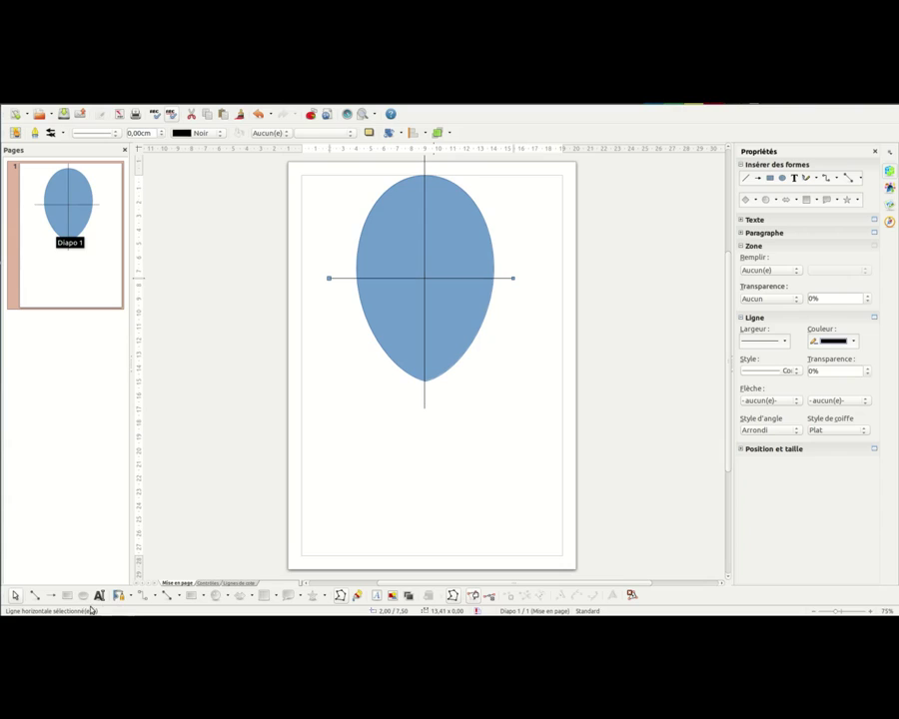
click(35, 595)
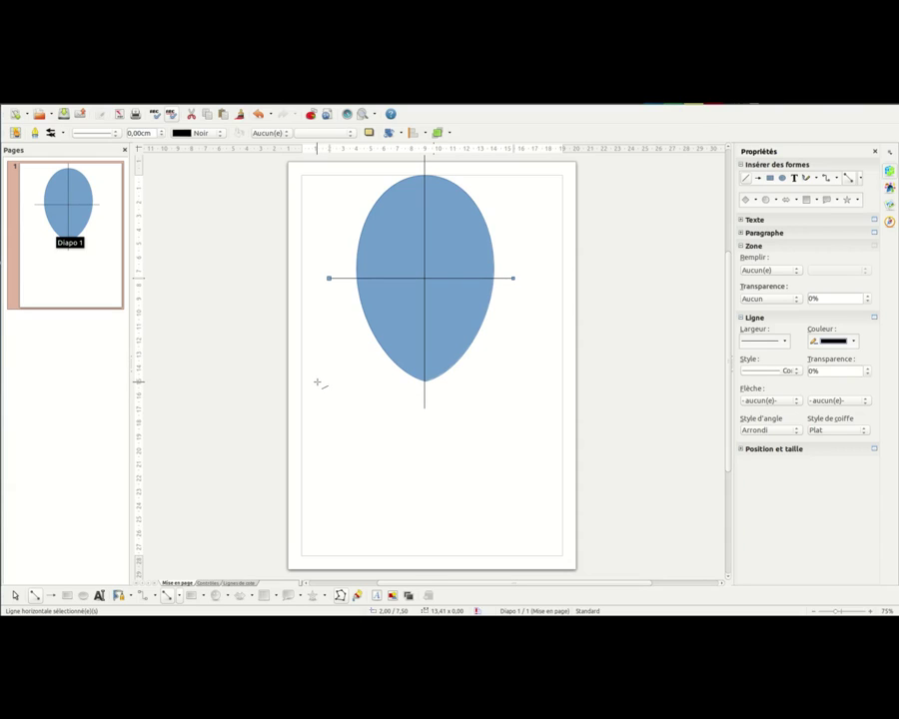
drag(318, 380, 539, 390)
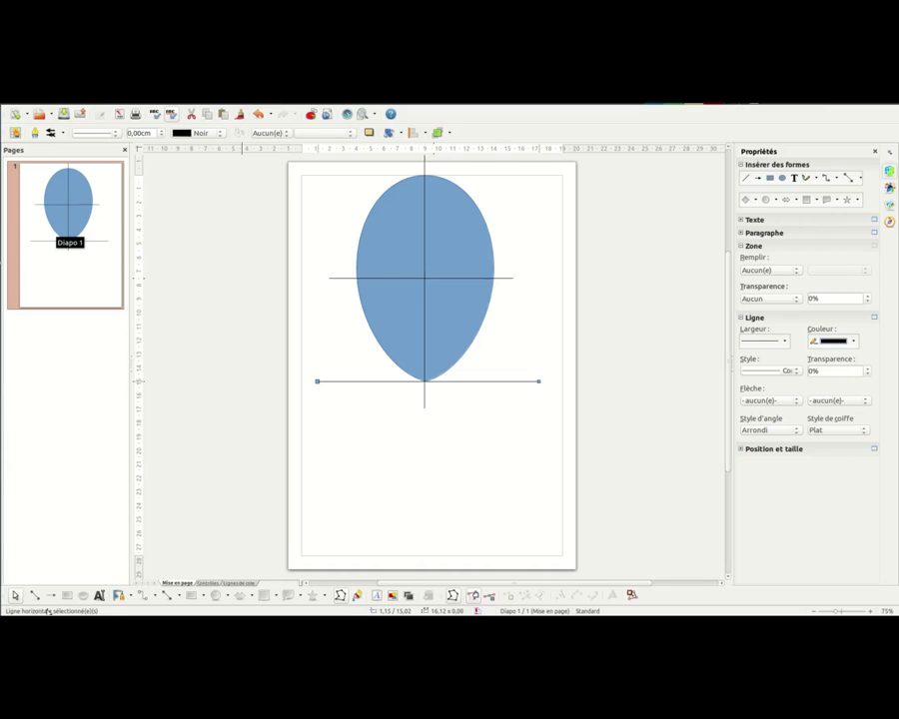
Draw two more horizontal lines about 13 cm long across the lower face, at about Y 9.7 cm and Y 12.7 cm
click(35, 597)
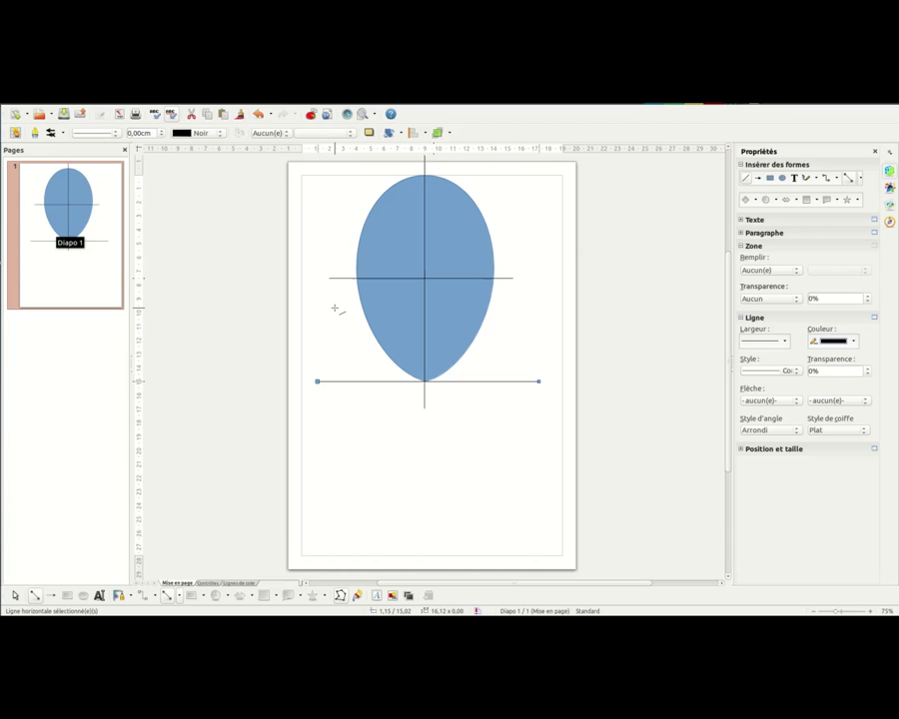
drag(333, 309, 512, 311)
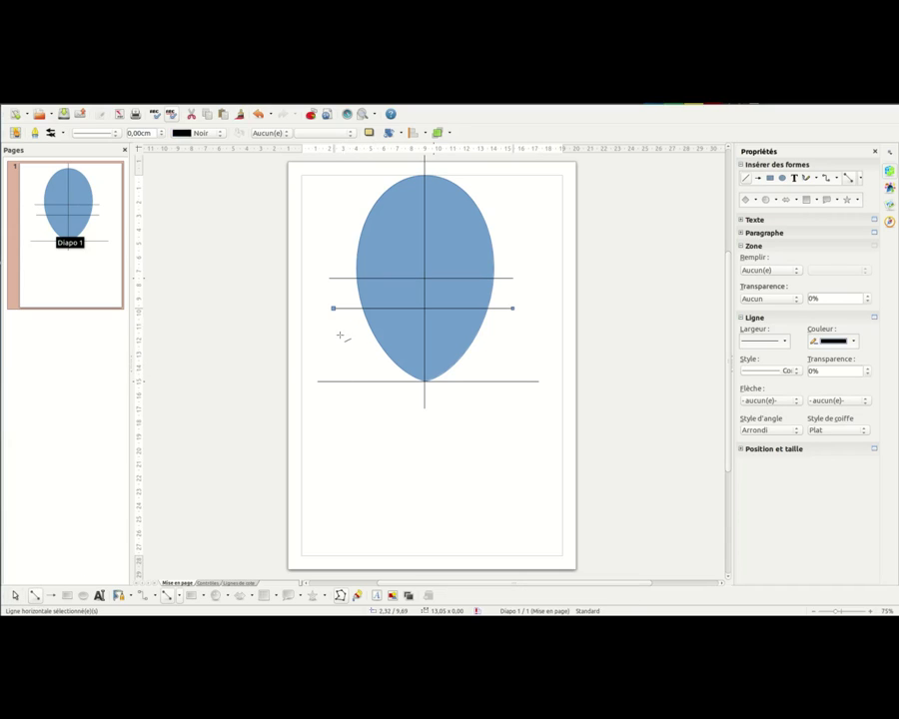
drag(333, 345, 519, 356)
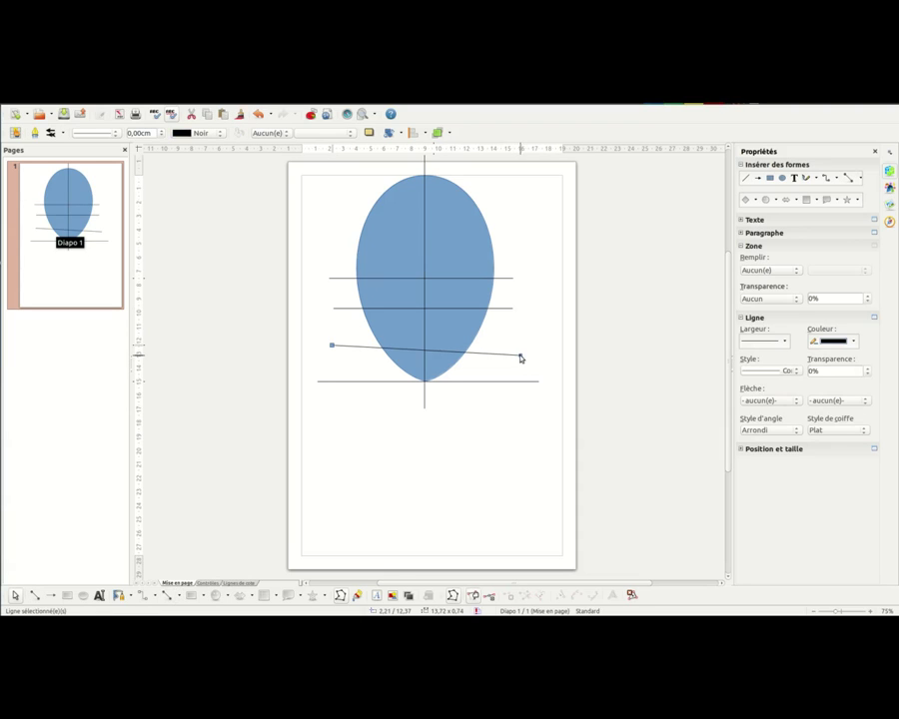
key(ctrl+z)
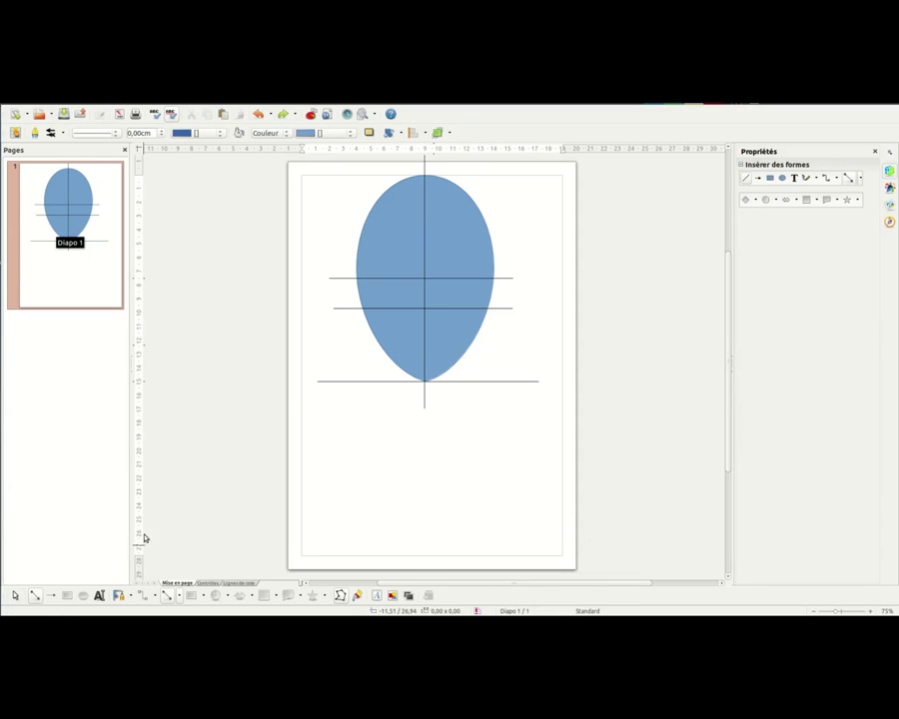
drag(337, 350, 518, 350)
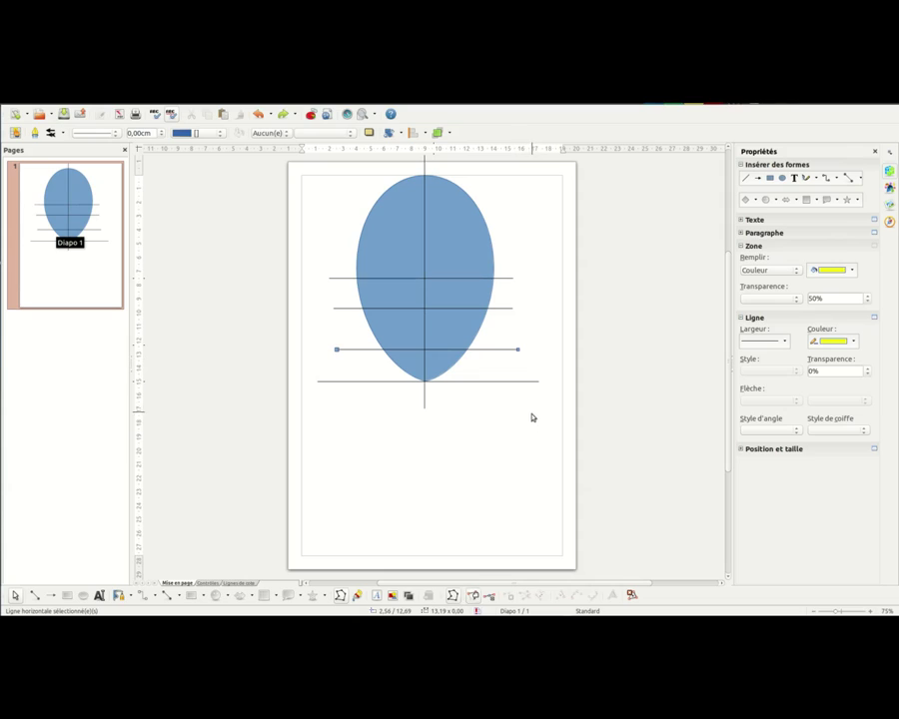
Move the upper of the two new lines down to about Y 9.8 cm and the lower one up to about Y 12.5 cm
click(498, 310)
key(Down)
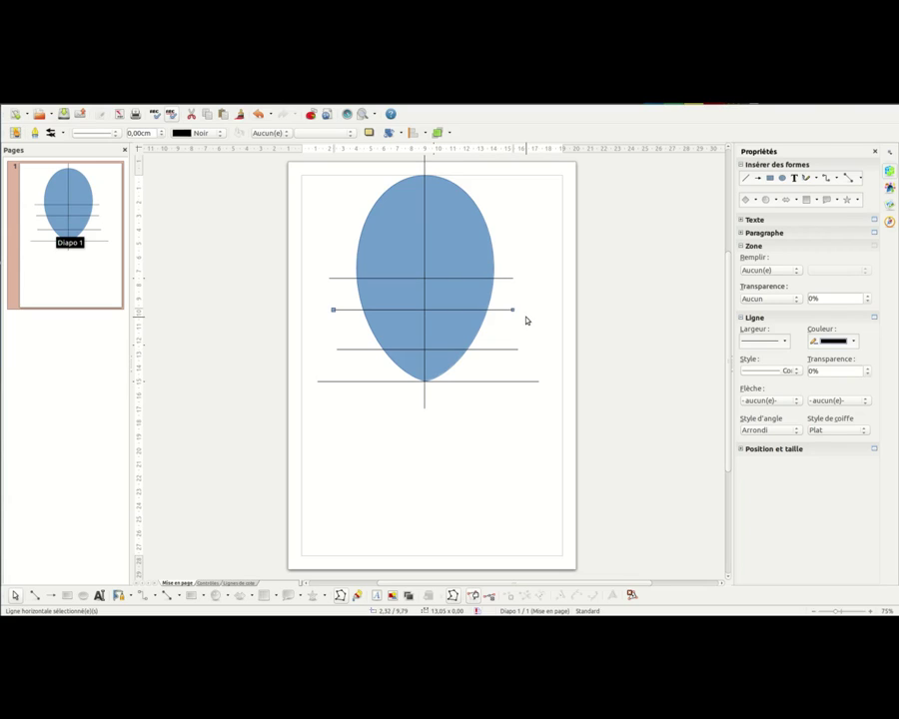
click(487, 350)
key(Up)
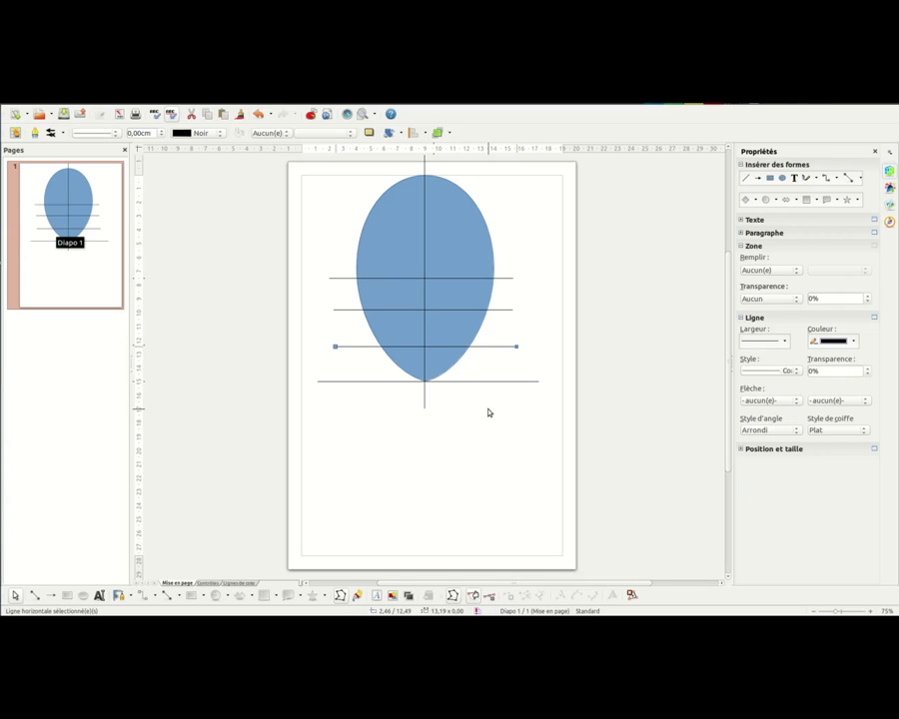
click(492, 412)
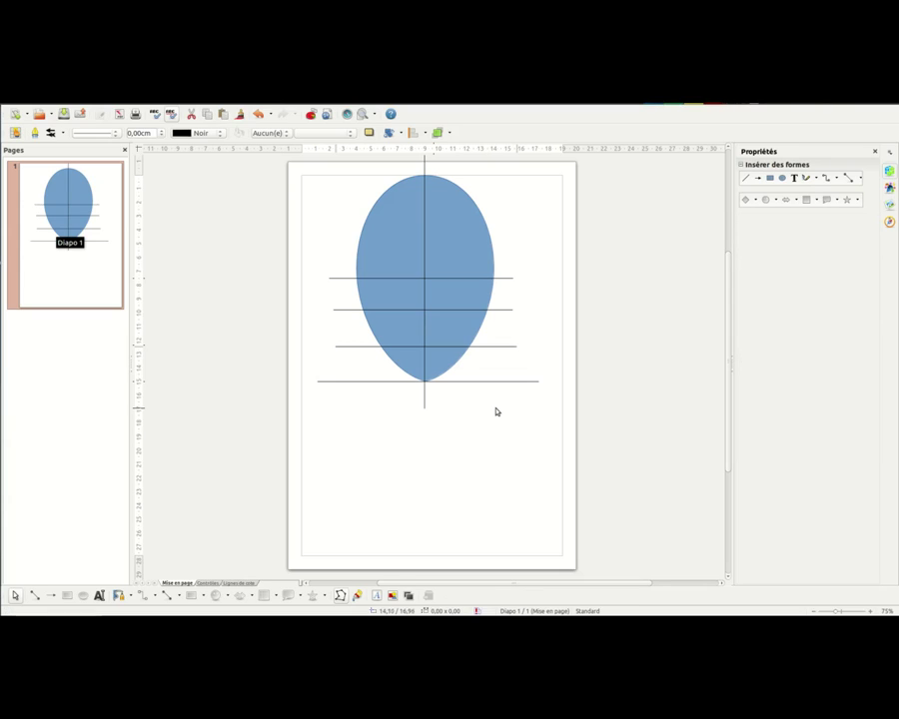